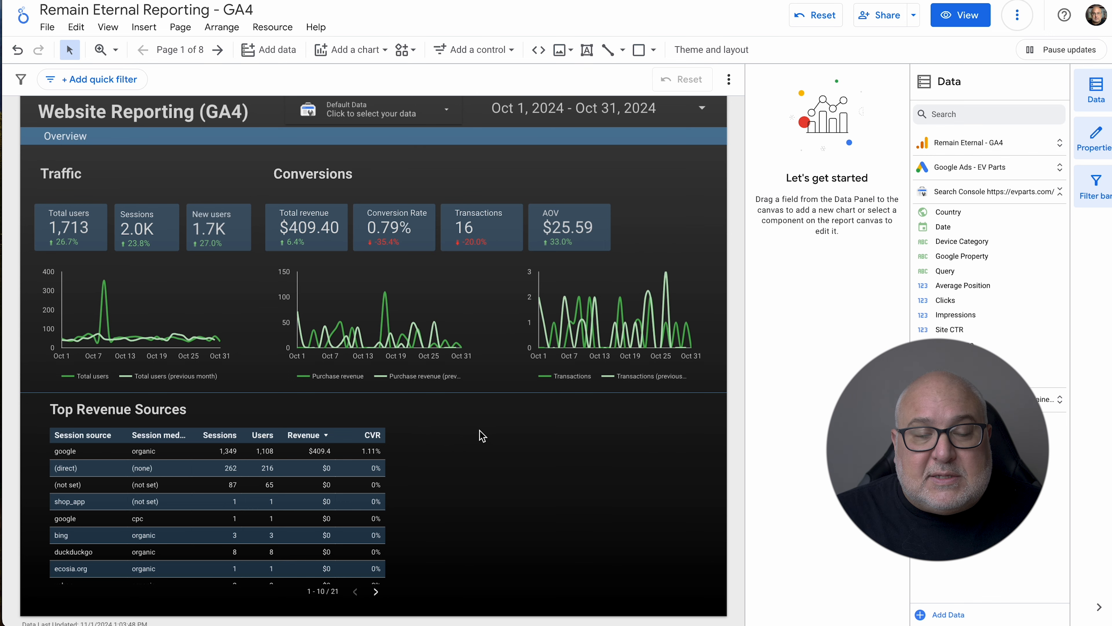
Switch to the Example Notes Sheet in Google Sheets and examine its Date, Notes and Channel columns and the first empty row.
scroll(386, 168, down, 1)
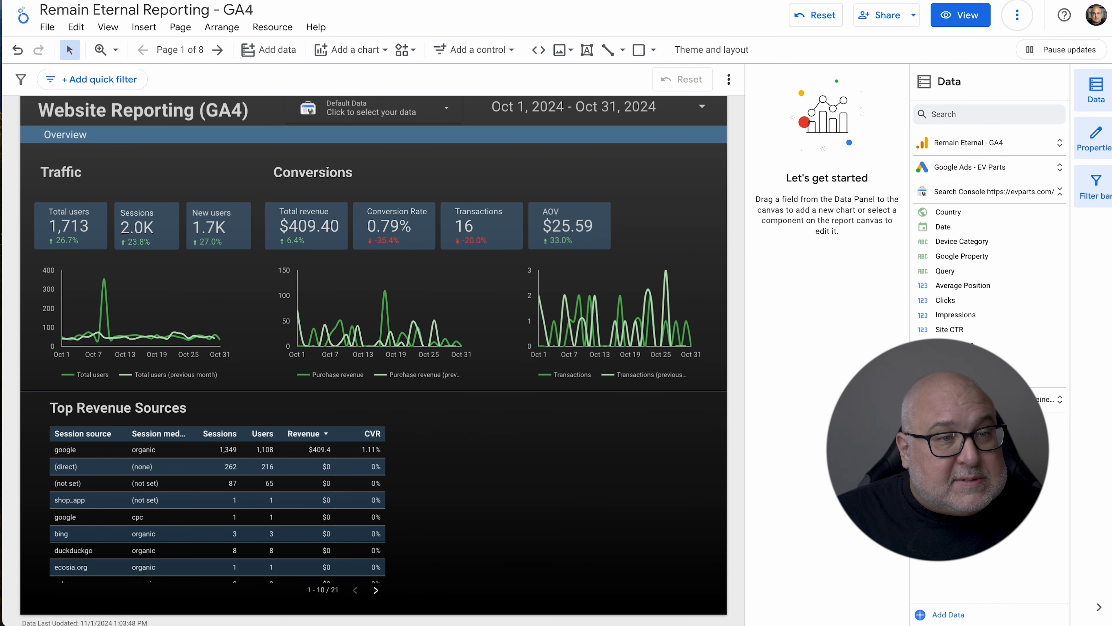
key(ctrl+Tab)
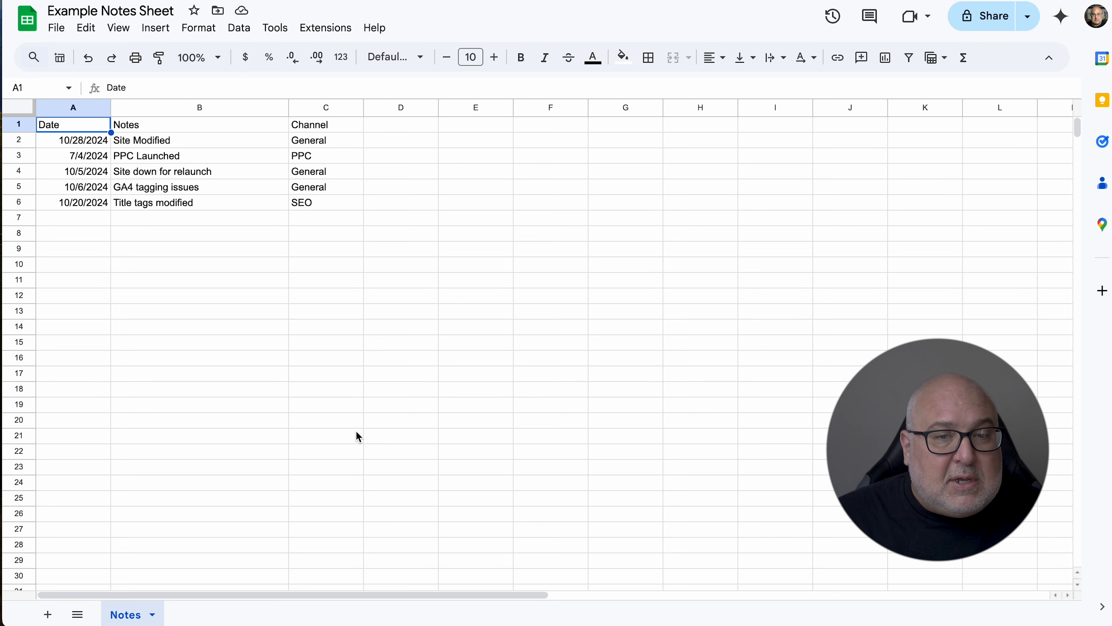
click(356, 425)
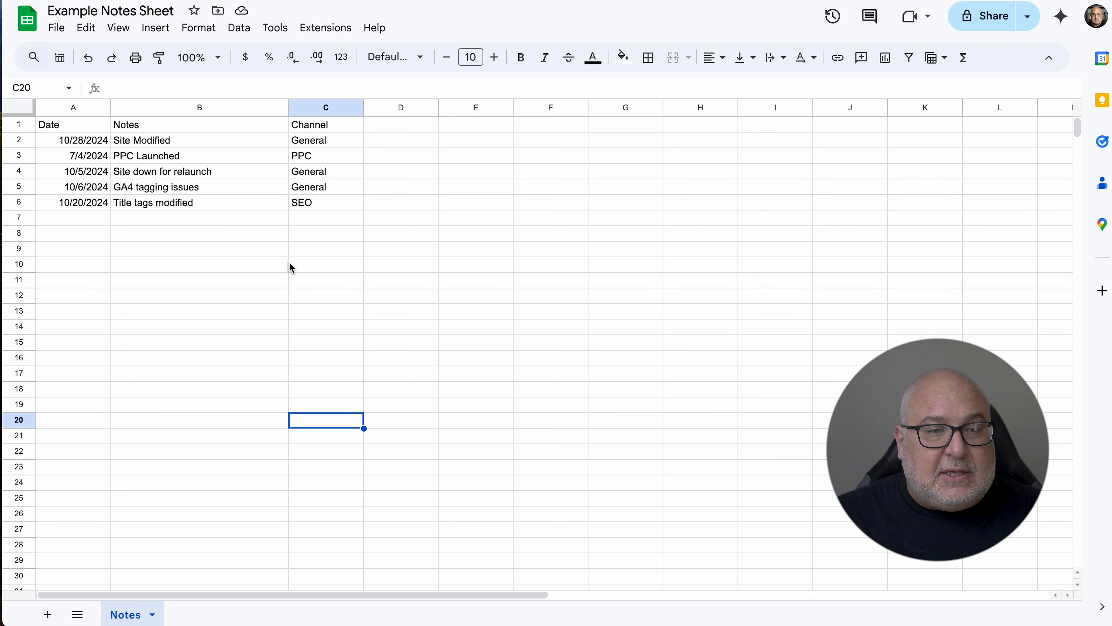
click(154, 144)
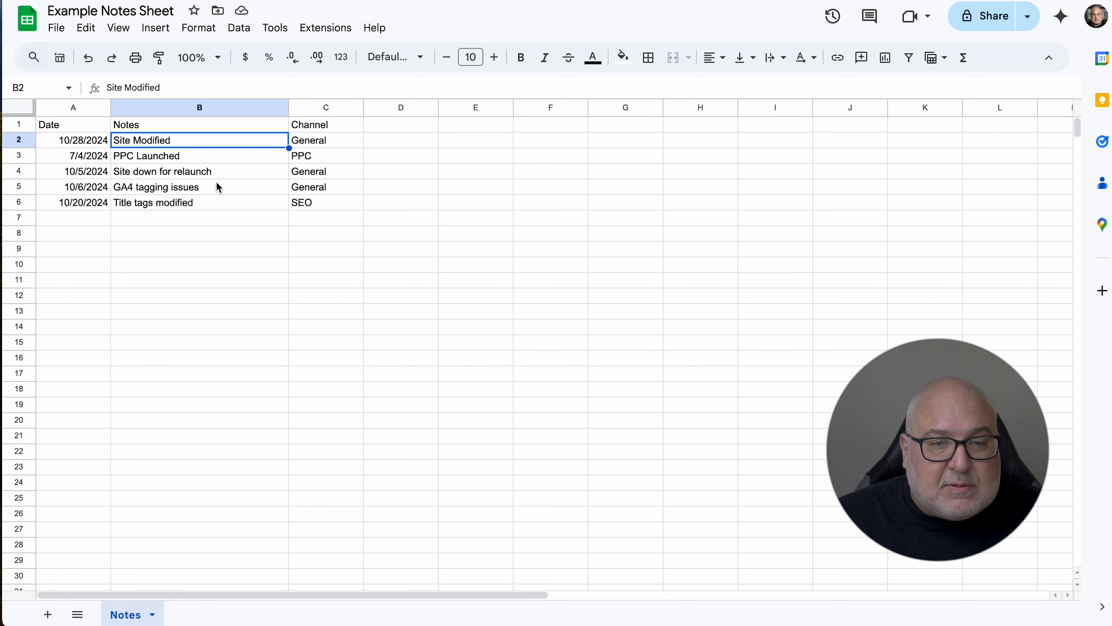
click(339, 139)
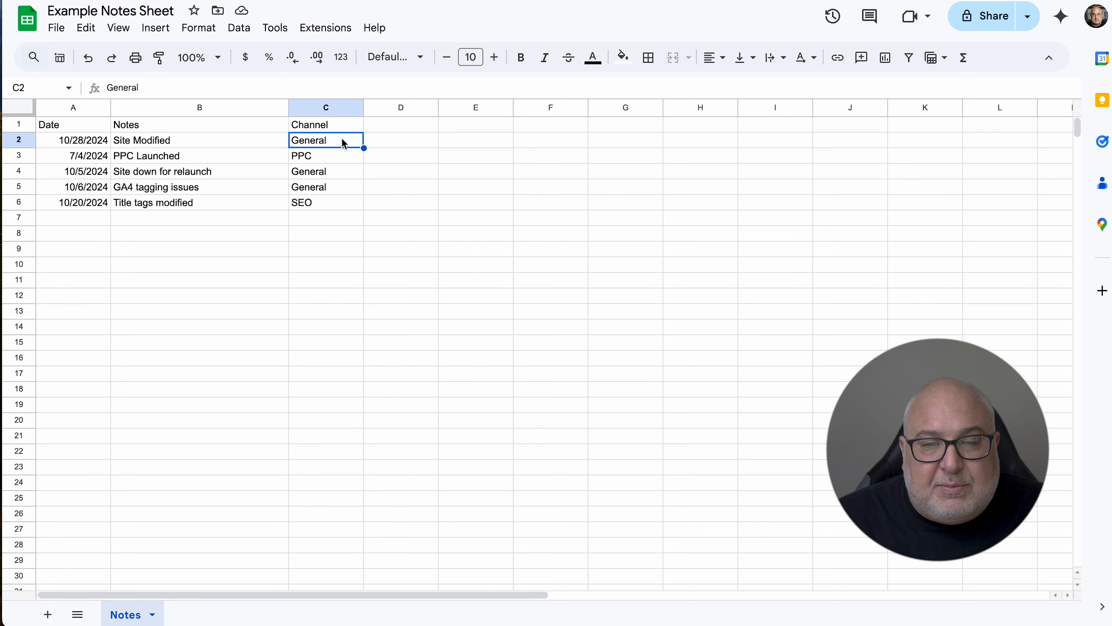
click(343, 175)
click(346, 189)
click(338, 204)
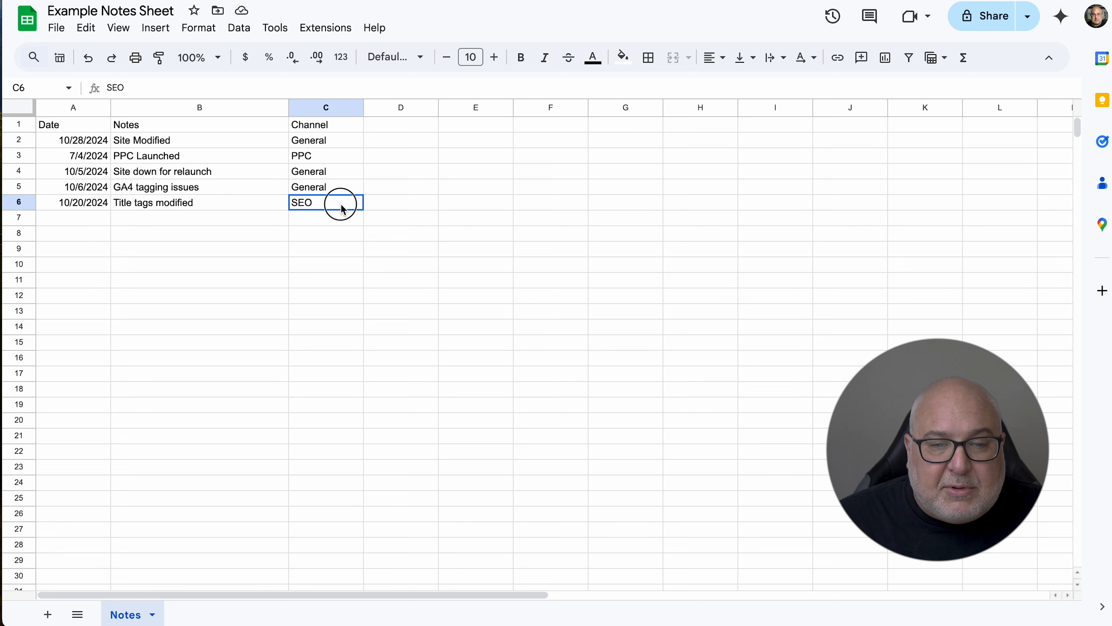
click(380, 142)
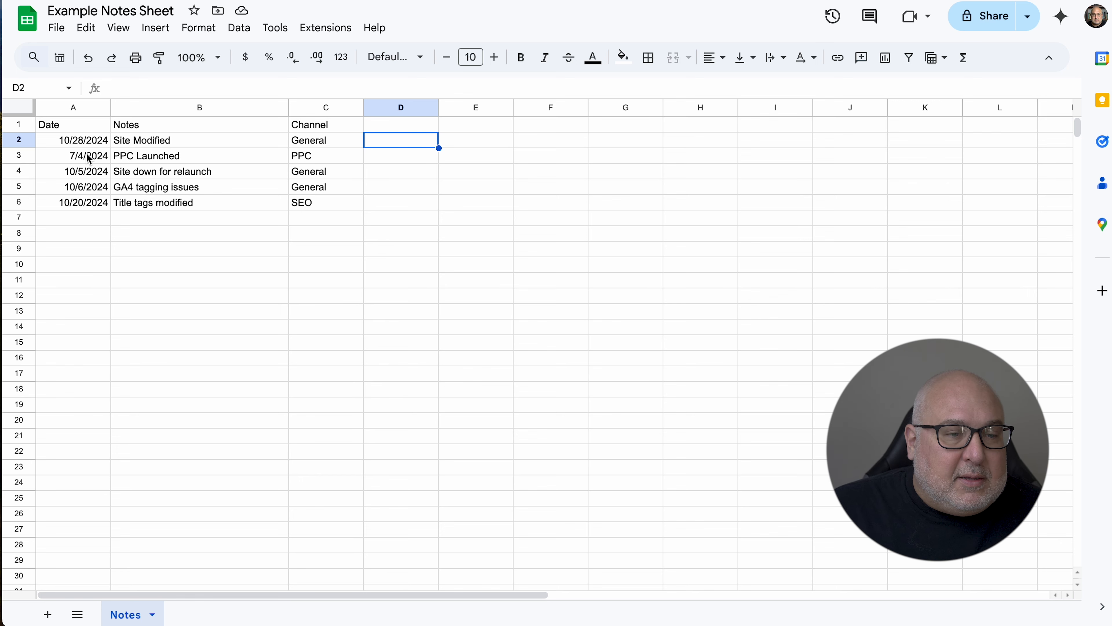
click(97, 220)
click(142, 219)
click(81, 224)
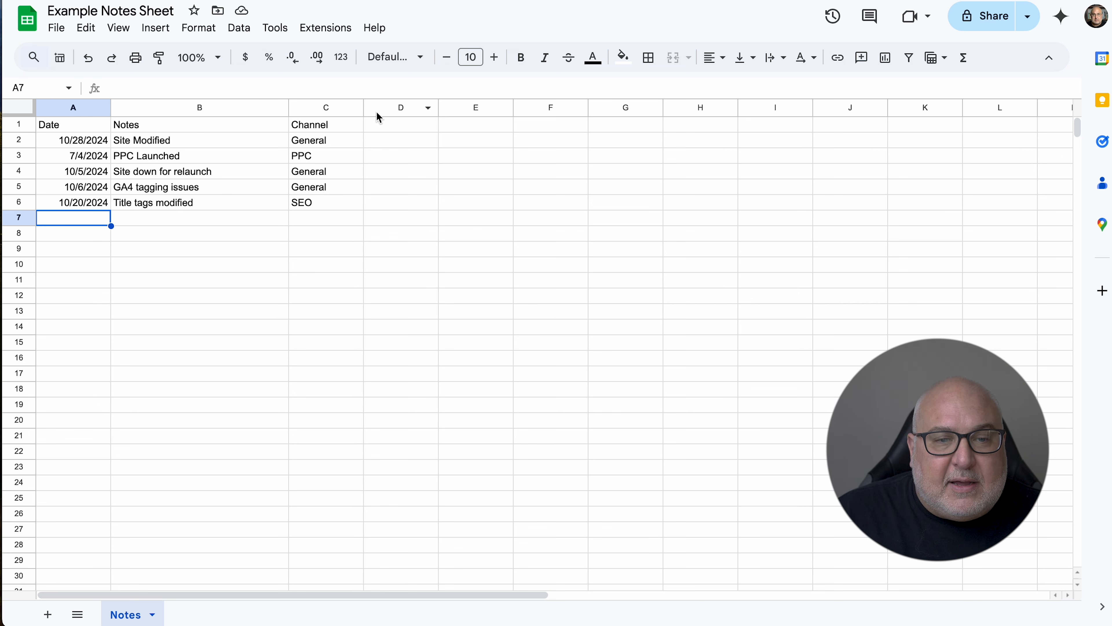
click(224, 219)
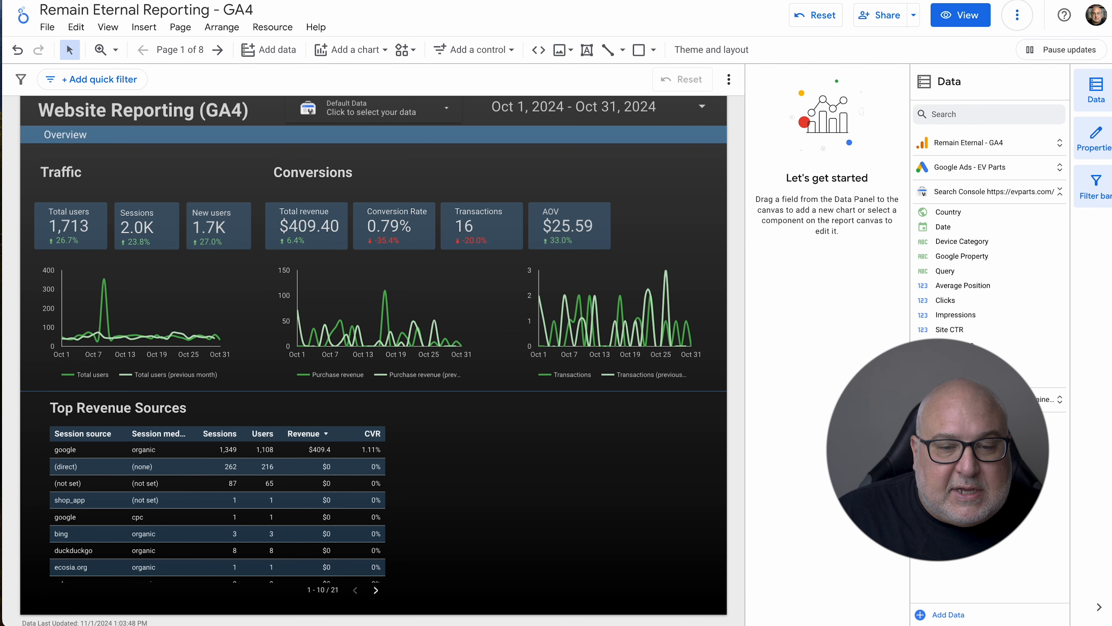
In the Looker Studio report, authorize the Google Sheets connector and add the Notes worksheet of Example Notes Sheet as a data source.
click(268, 49)
click(251, 265)
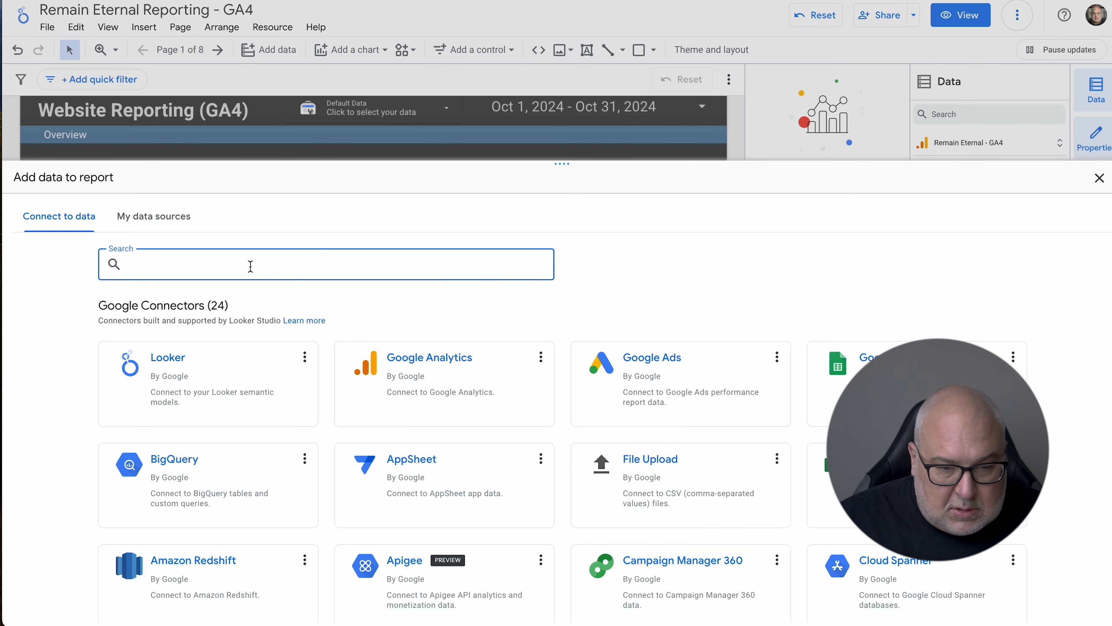
click(819, 385)
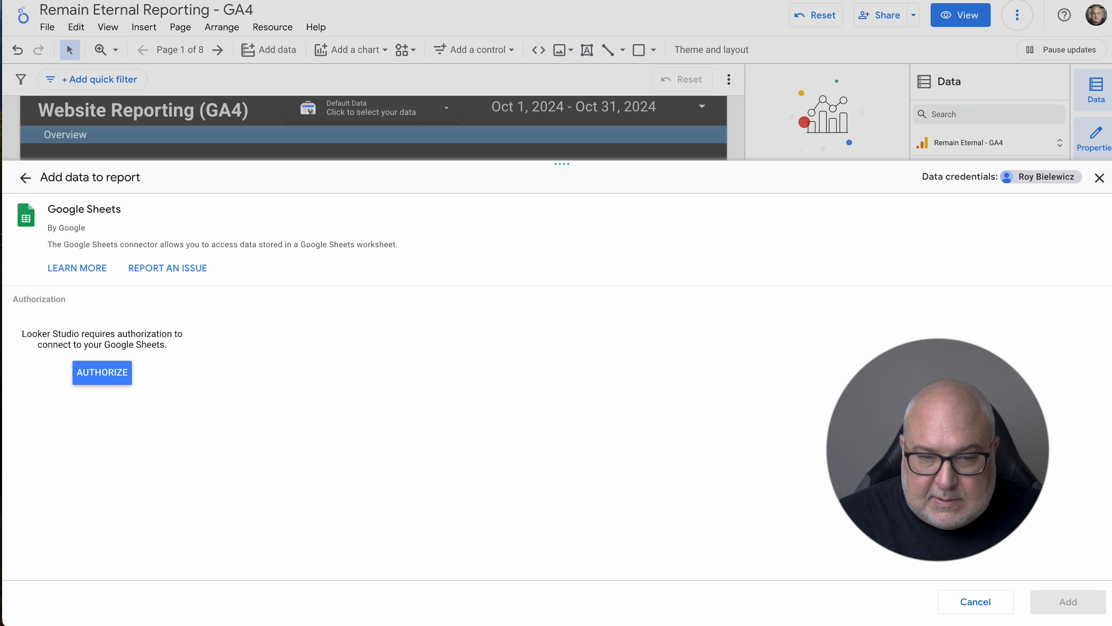
click(115, 377)
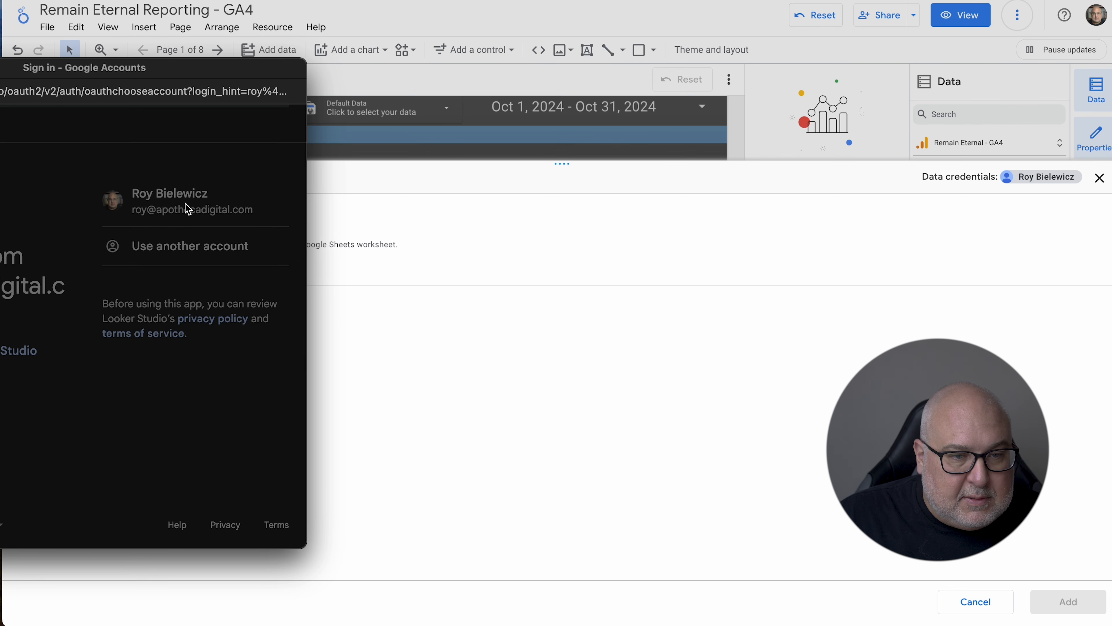
click(193, 209)
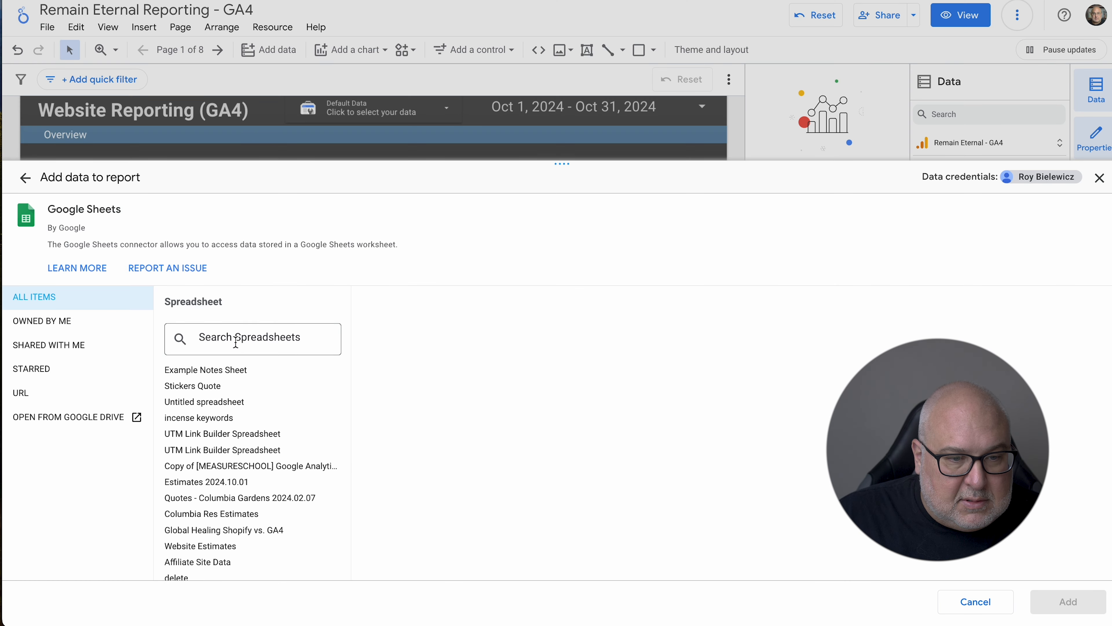
click(239, 369)
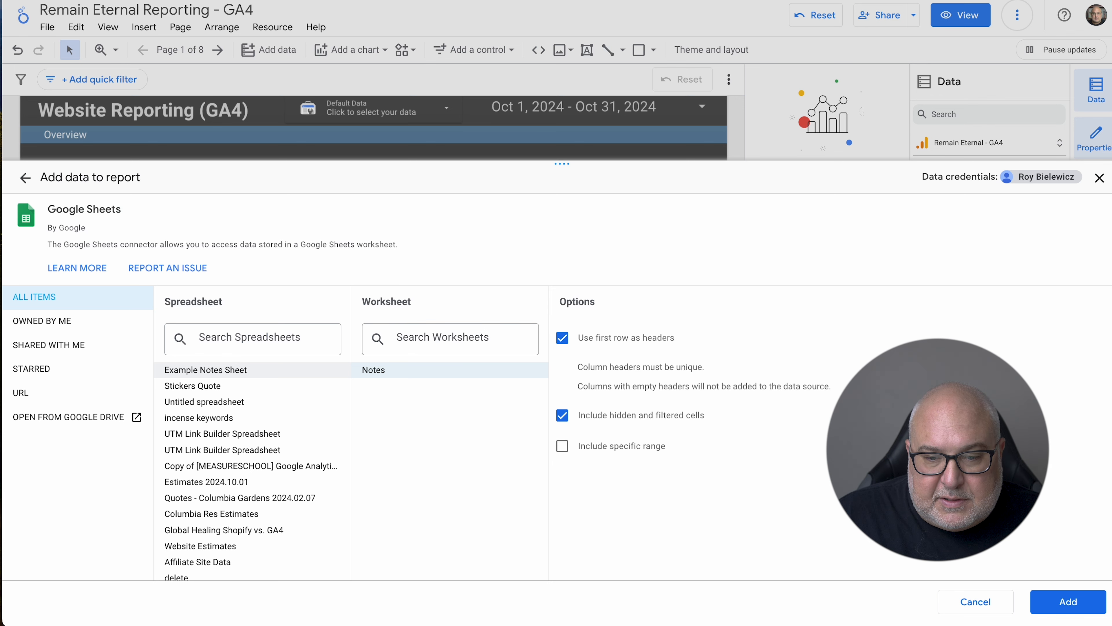
click(1066, 600)
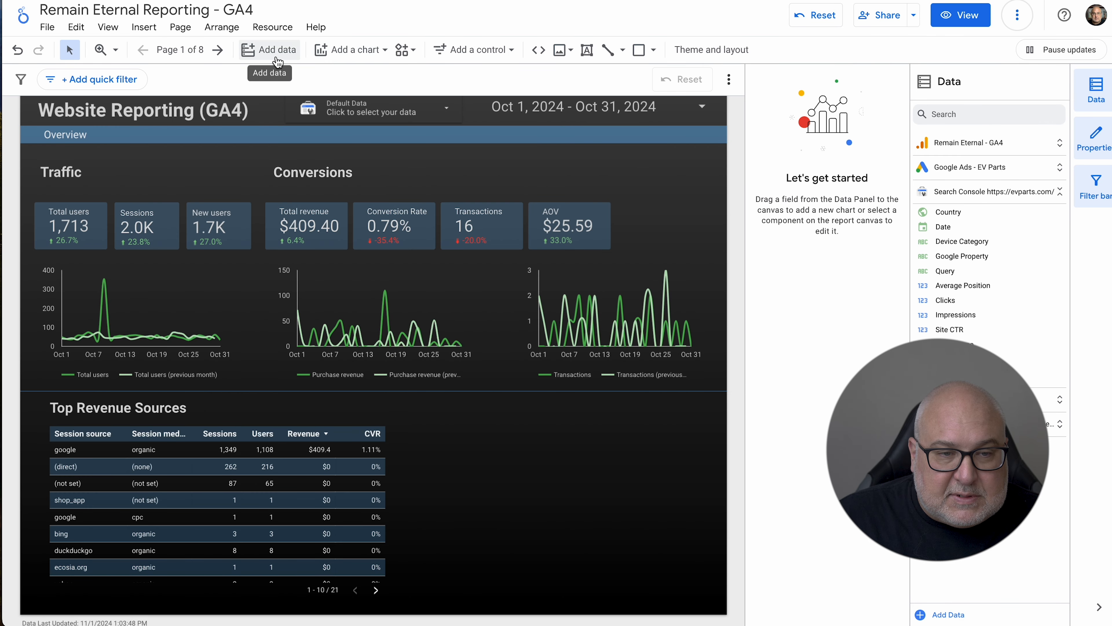
Insert a table chart in the empty area beside the Top Revenue Sources table, filling the space down to the page's lower edge.
click(349, 54)
click(334, 100)
drag(418, 419, 699, 591)
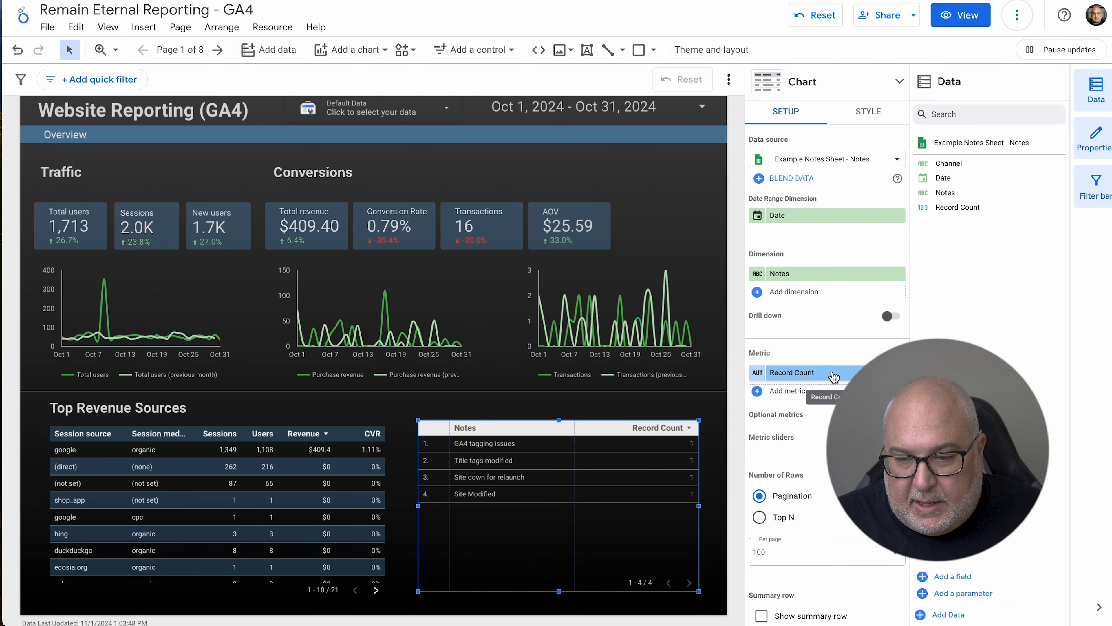
Remove the Record Count metric from the new table and add Date as a dimension placed before Notes.
click(898, 372)
click(810, 292)
text(date)
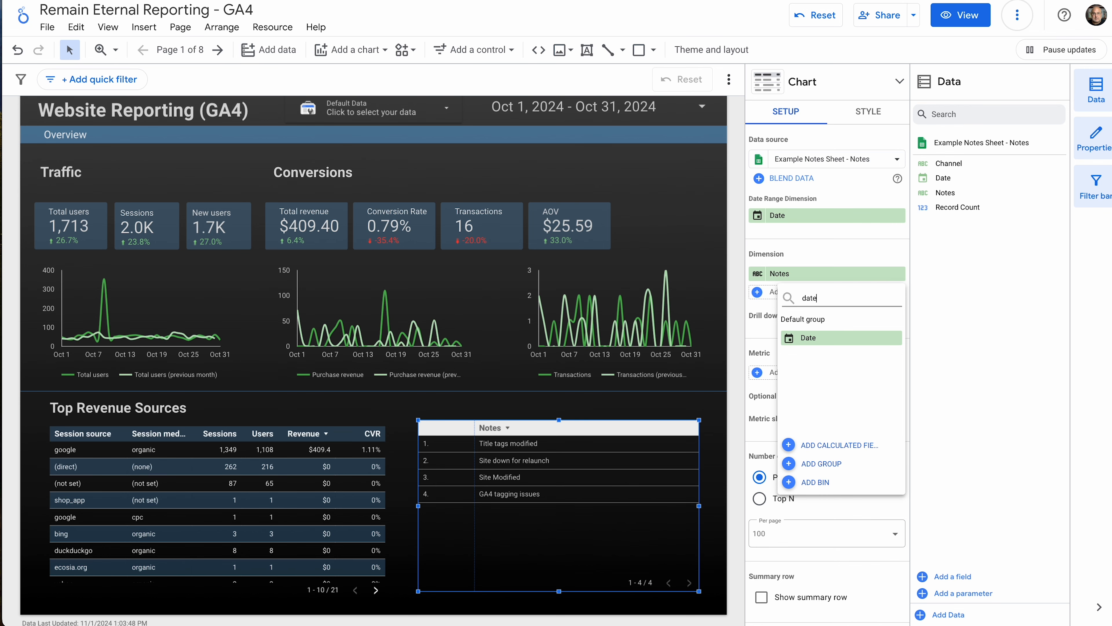
click(815, 338)
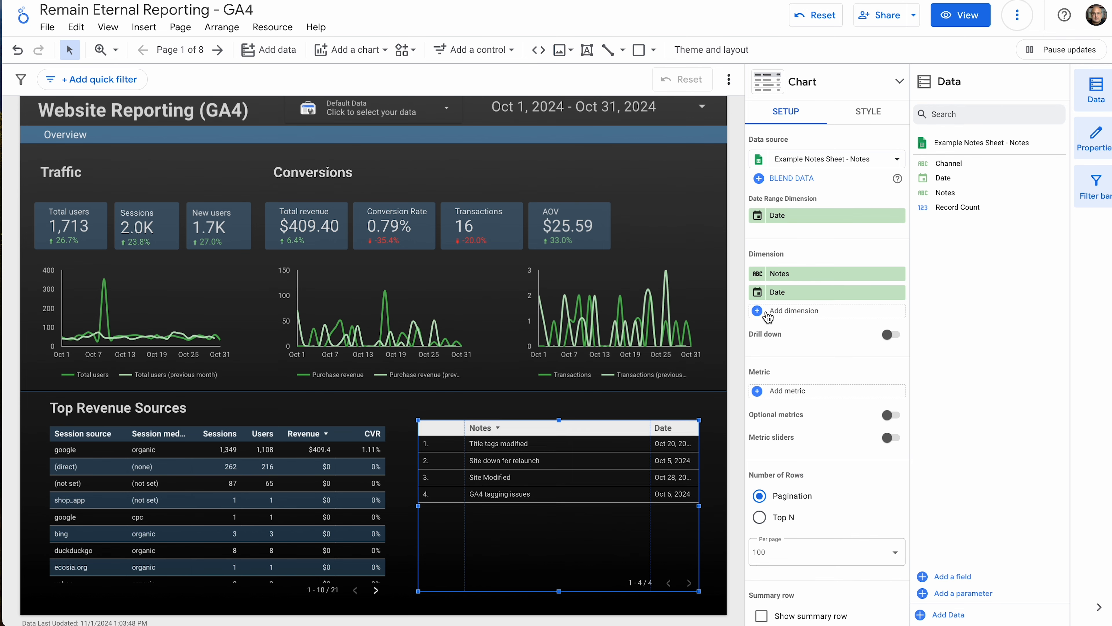
drag(763, 297, 760, 277)
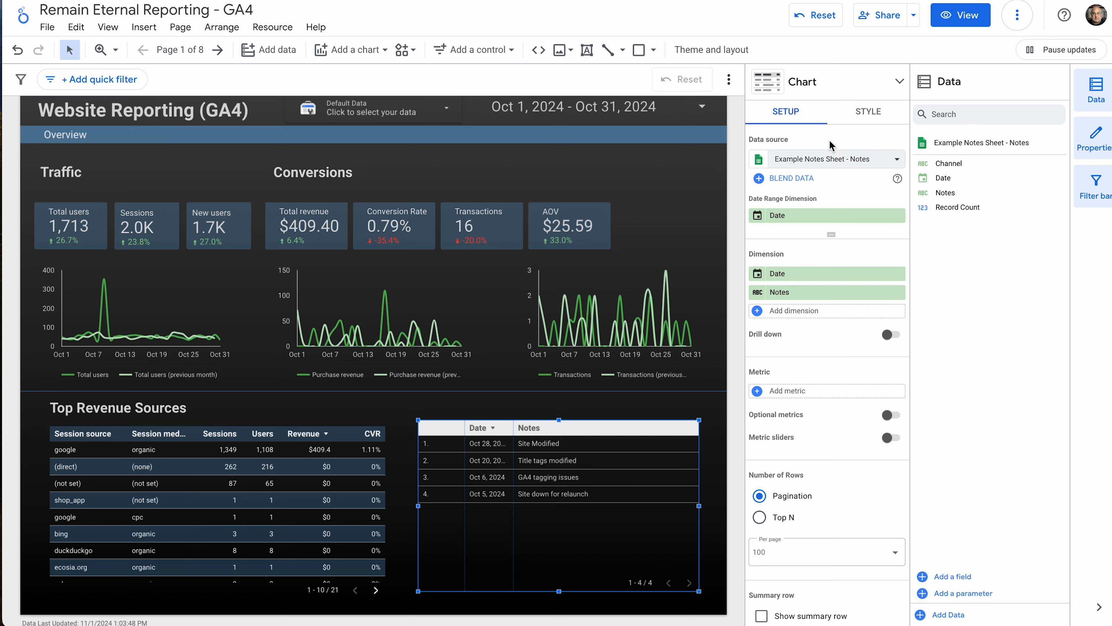
Turn off row numbers in the body of the notes table.
click(865, 118)
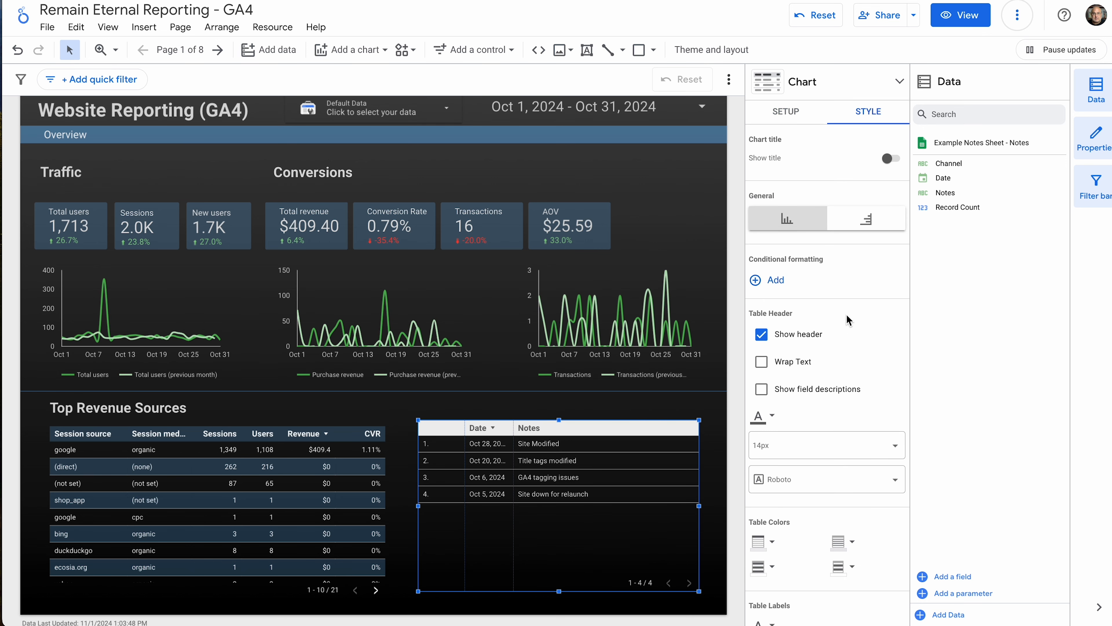
scroll(834, 368, down, 7)
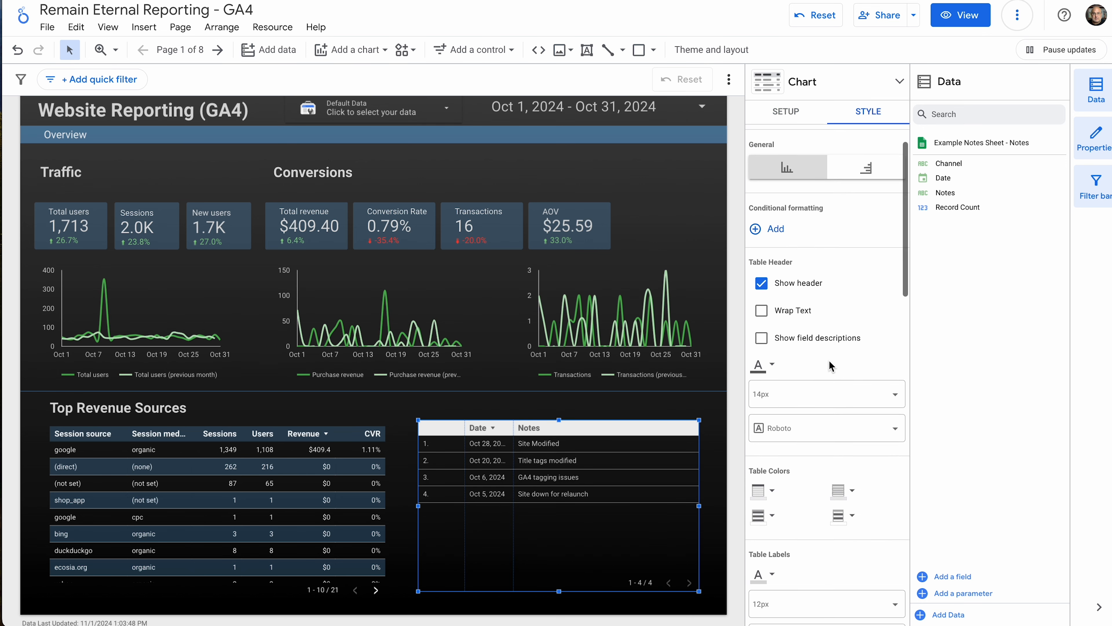
scroll(831, 366, down, 2)
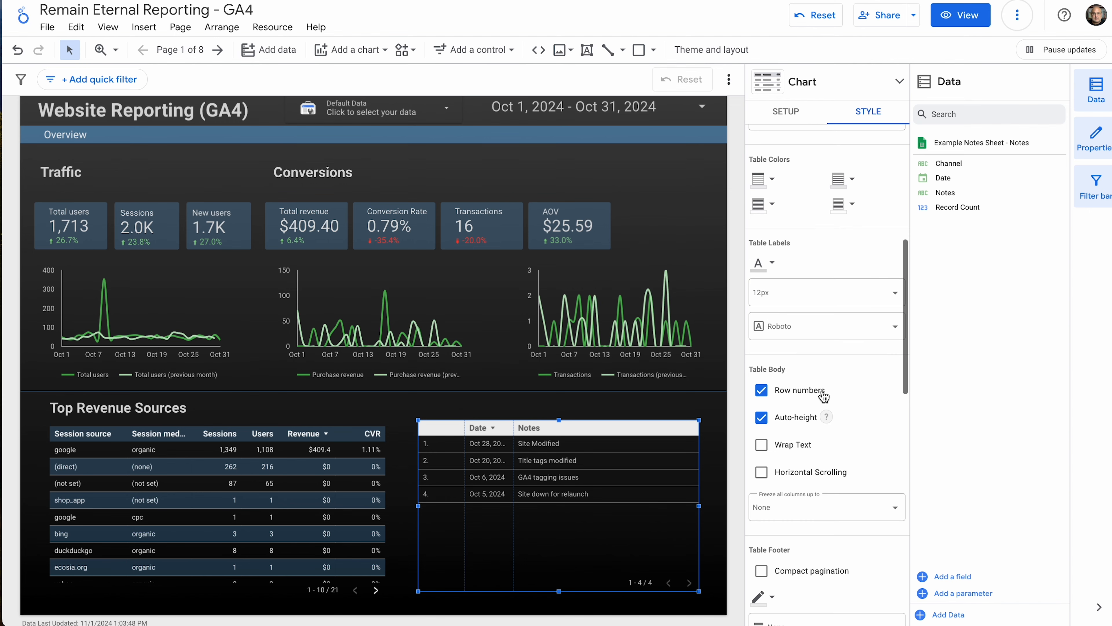
click(762, 391)
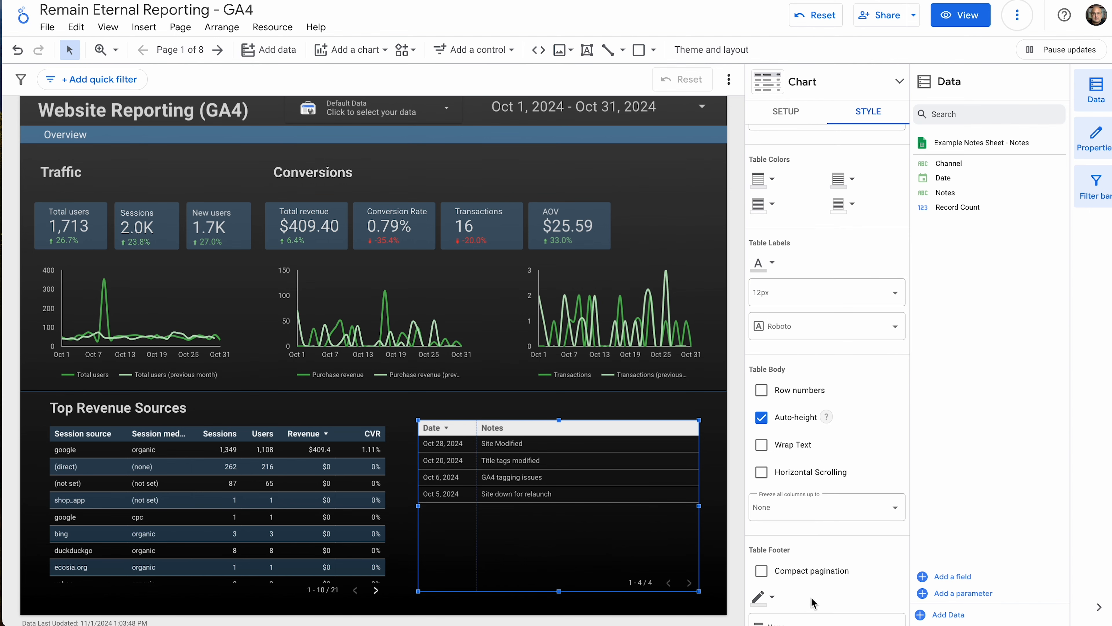
click(716, 477)
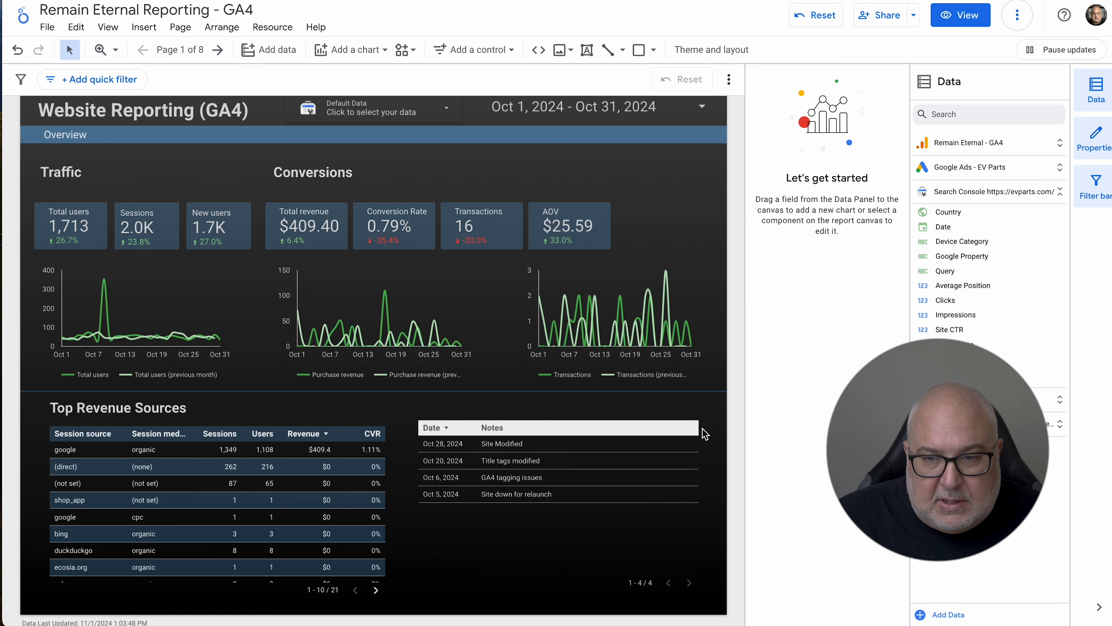
Create a filter on the notes table that includes Channel with the Equal to (=) condition, checking the channel names in Example Notes Sheet.
click(653, 471)
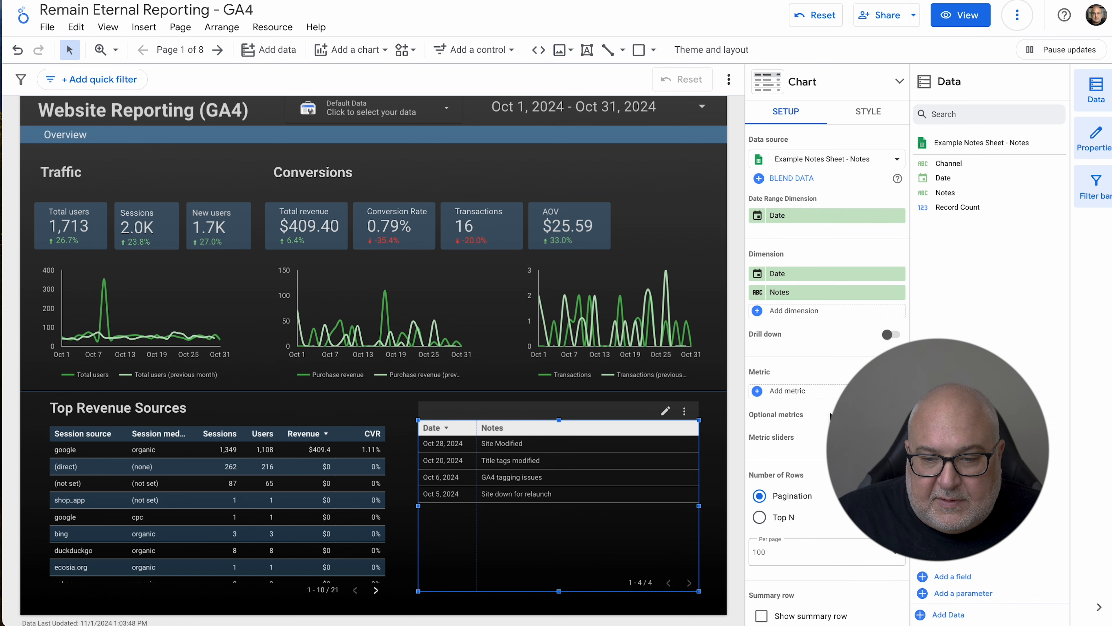
scroll(832, 439, down, 8)
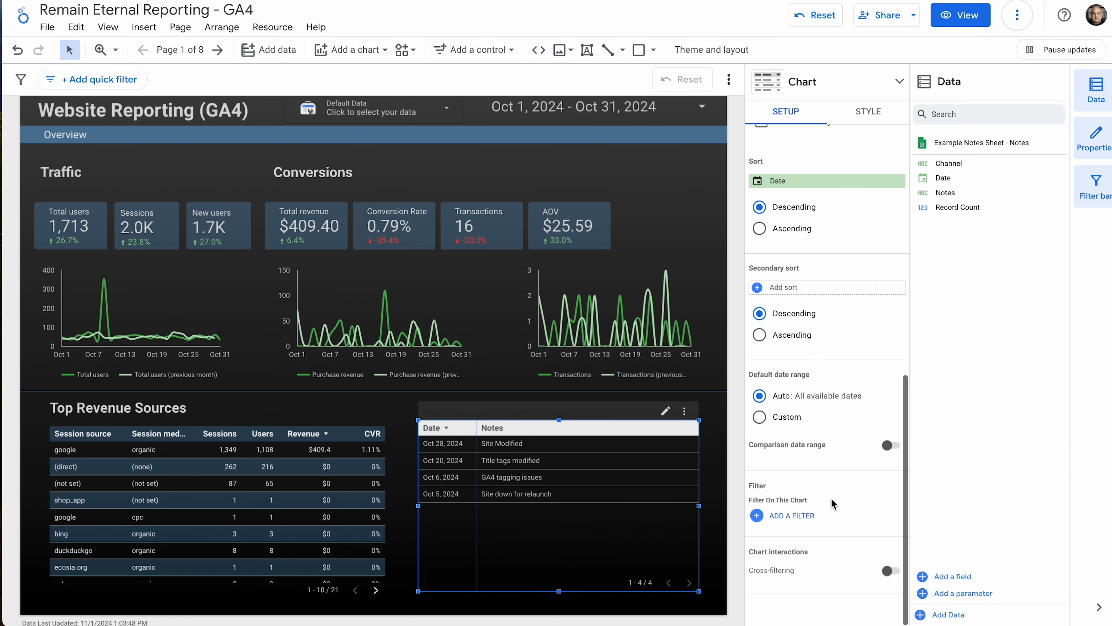
click(811, 519)
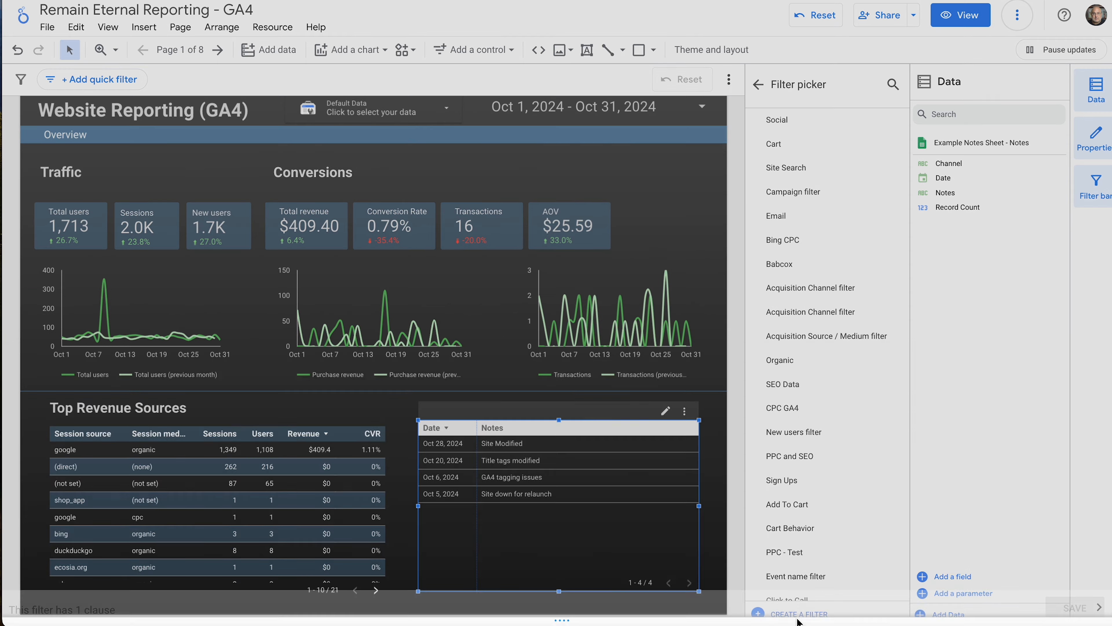
click(798, 614)
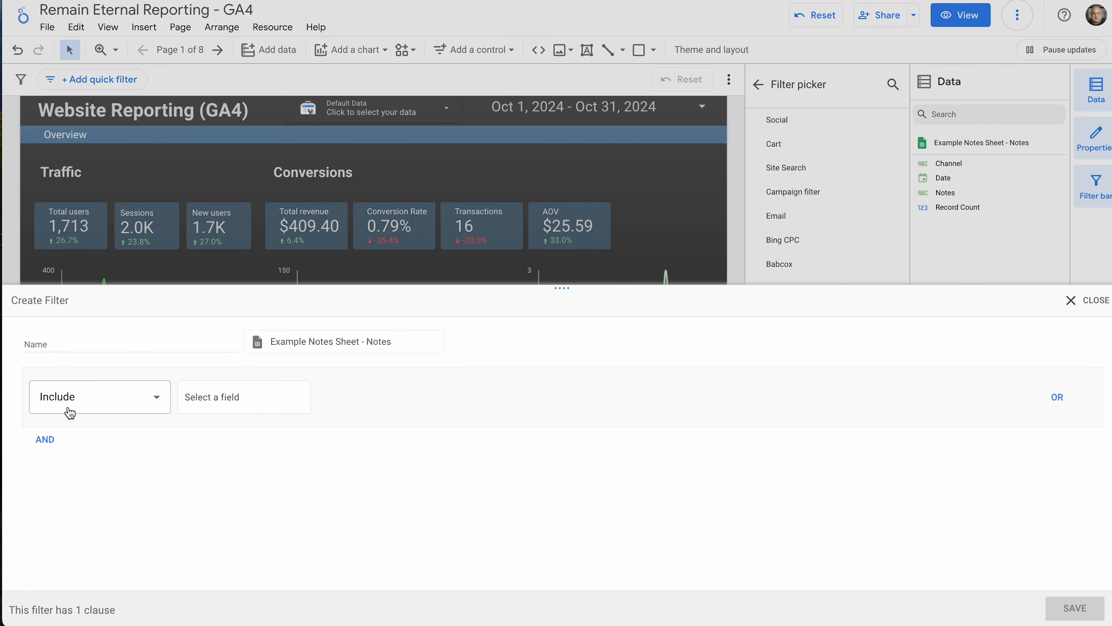
click(224, 393)
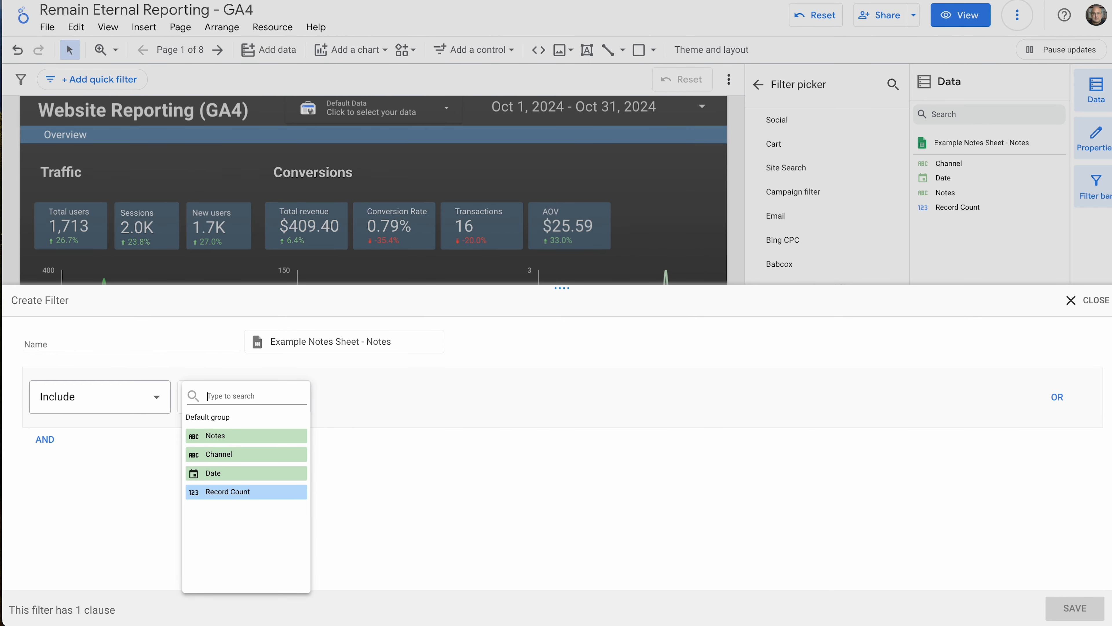
click(219, 454)
click(402, 397)
click(334, 435)
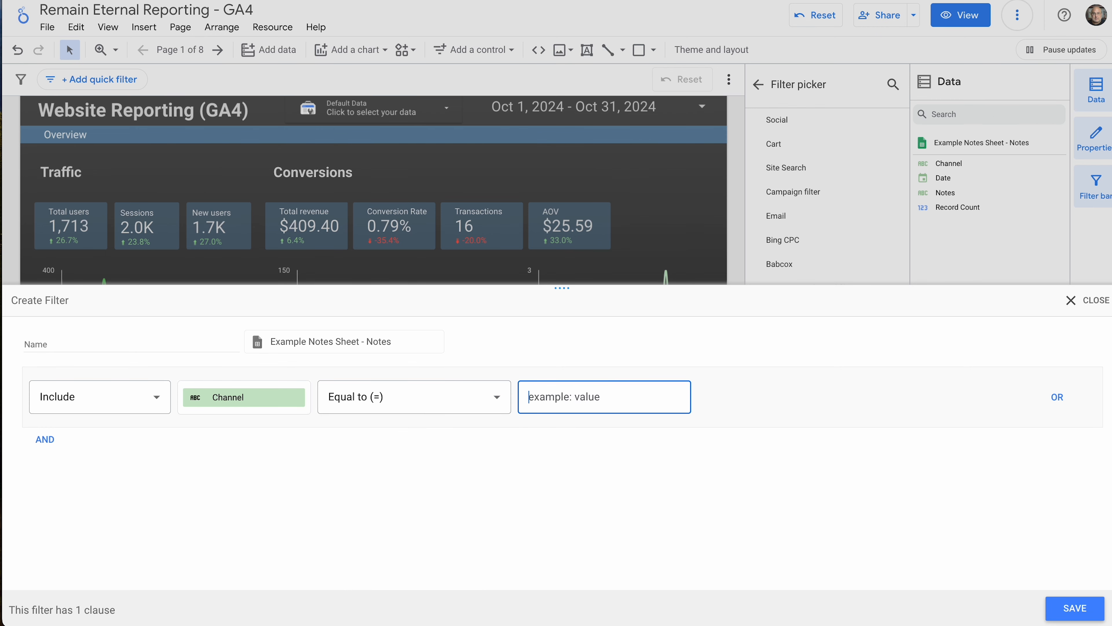
key(ctrl+Tab)
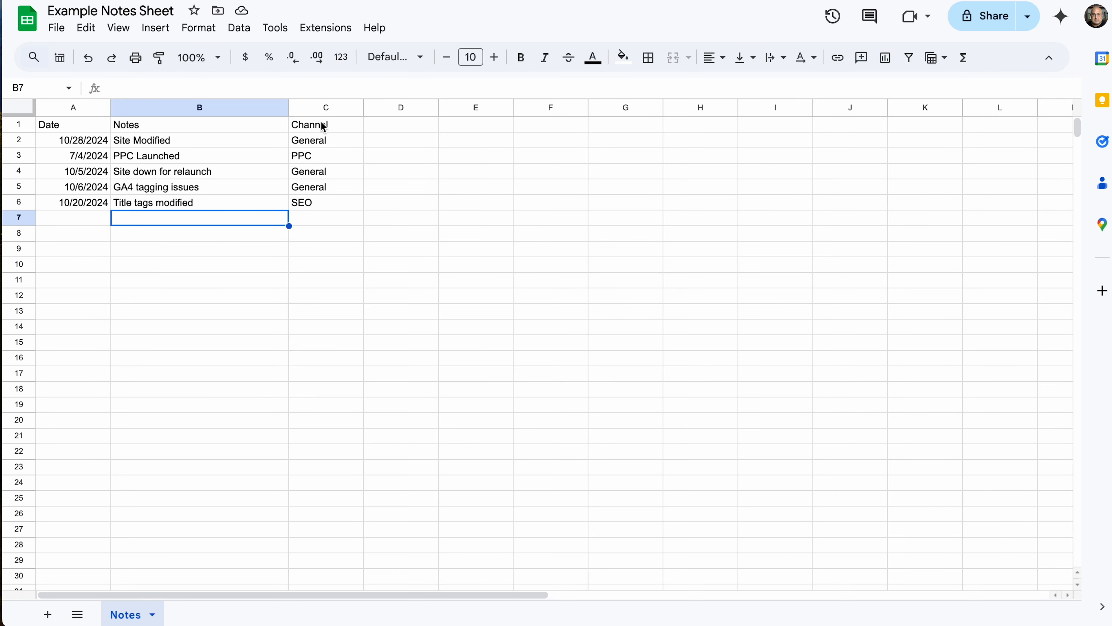